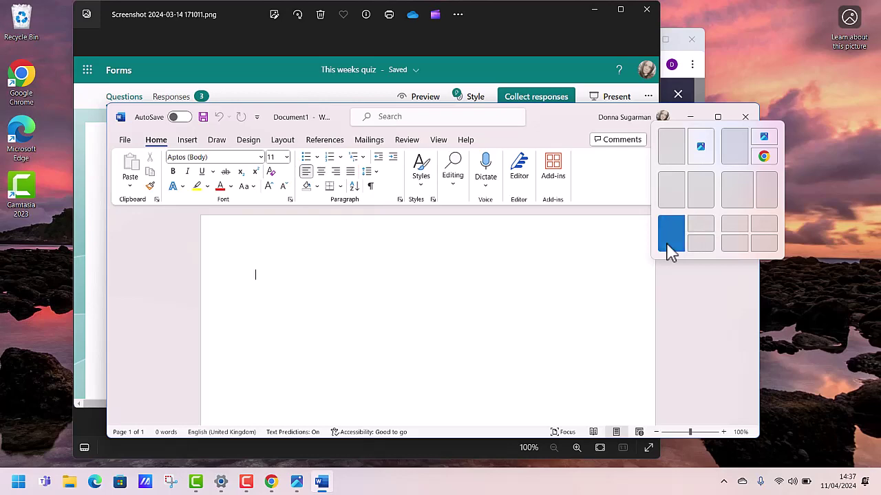
# - Snap Word into the left zone and the quiz form screenshot into the top-right quarter
pyautogui.click(671, 238)
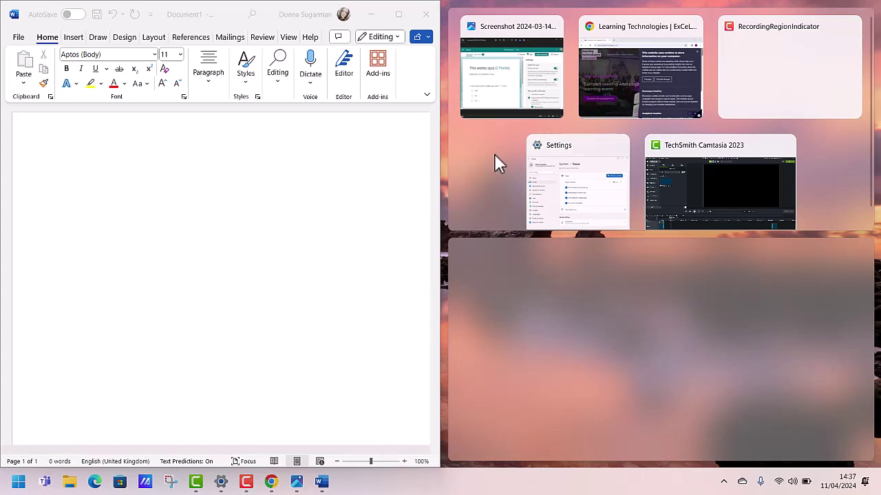
pyautogui.click(533, 93)
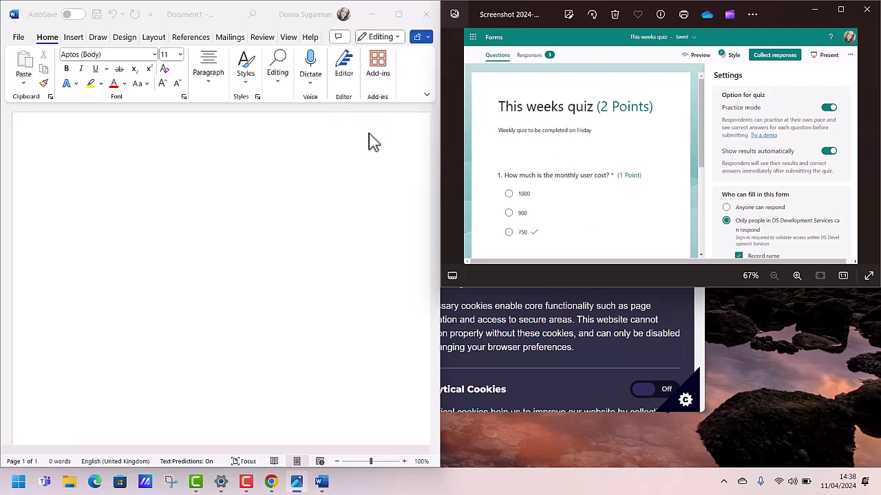
pyautogui.moveTo(398, 14)
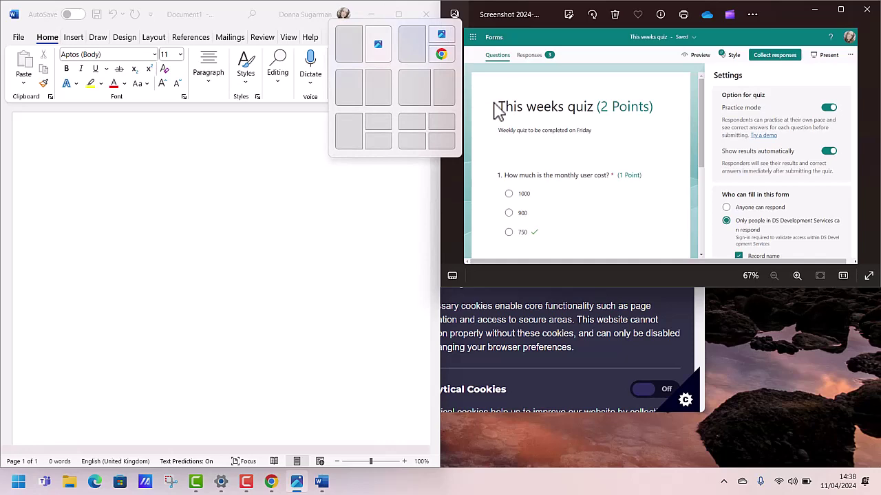
# - Snap Word into the left zone of the left-half, two-stacked three-zone layout
pyautogui.click(375, 52)
pyautogui.click(533, 93)
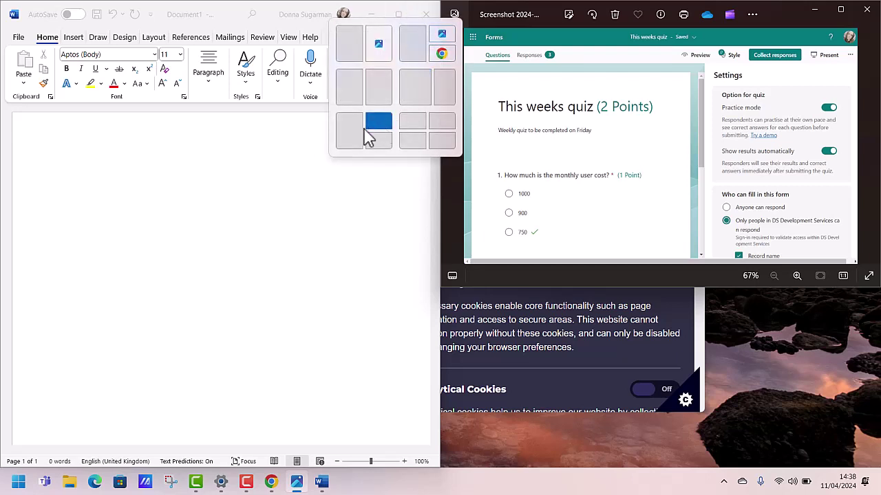
pyautogui.click(349, 130)
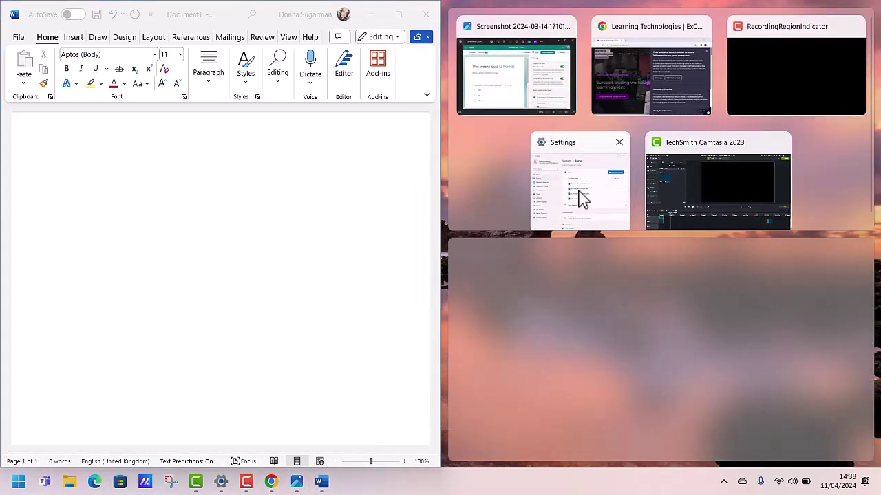
# - Place Settings in the top-right zone and the quiz screenshot in the bottom-right zone
pyautogui.click(583, 201)
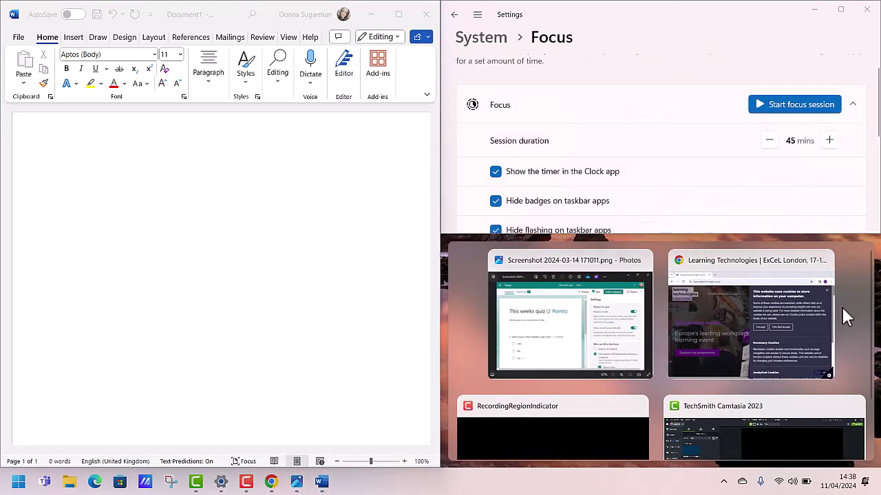
pyautogui.click(571, 323)
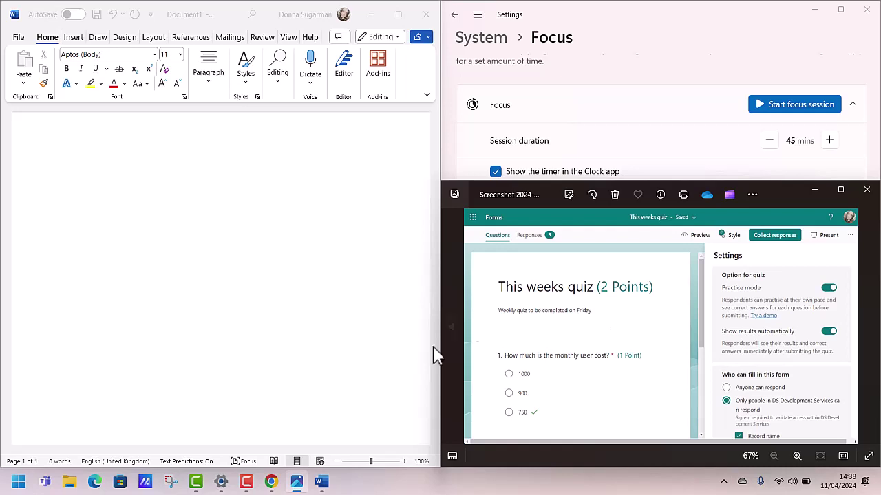
# - Bring the blank Word document to the front and maximize it to fill the screen
pyautogui.click(174, 193)
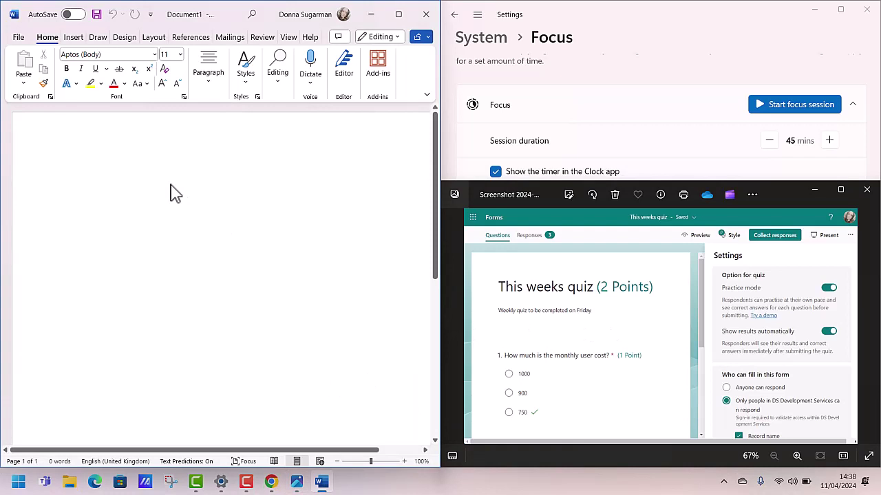
pyautogui.click(398, 15)
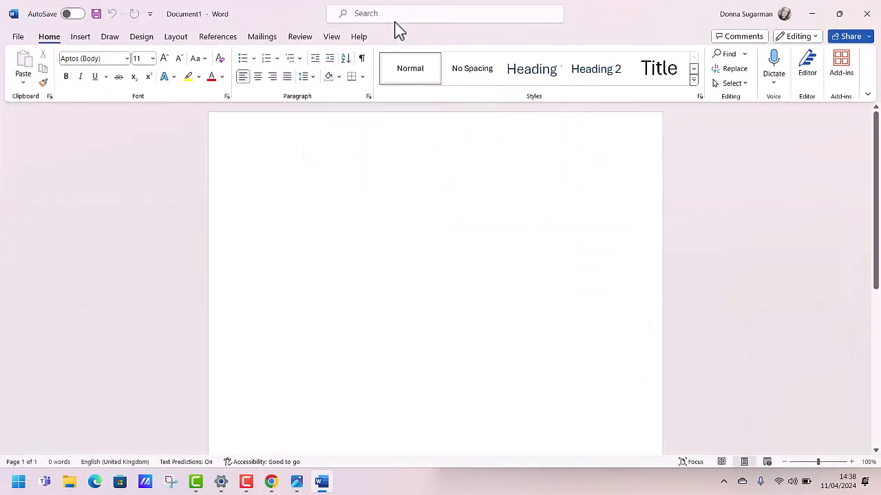